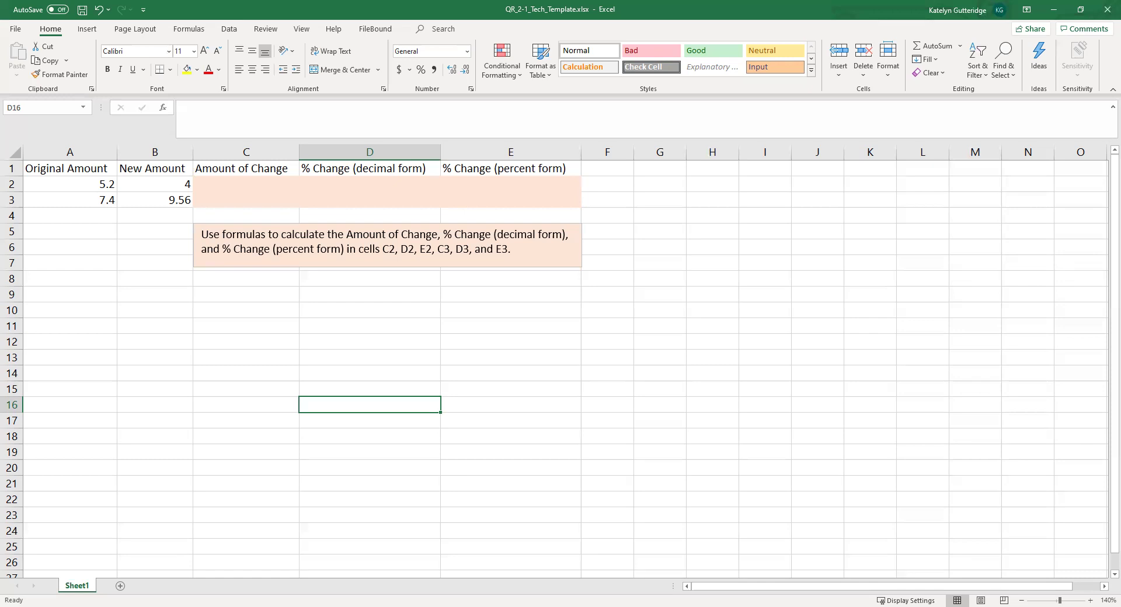
- Type the note 'Amount of Change = New Amount - Original Amount' into cell C9
click(255, 293)
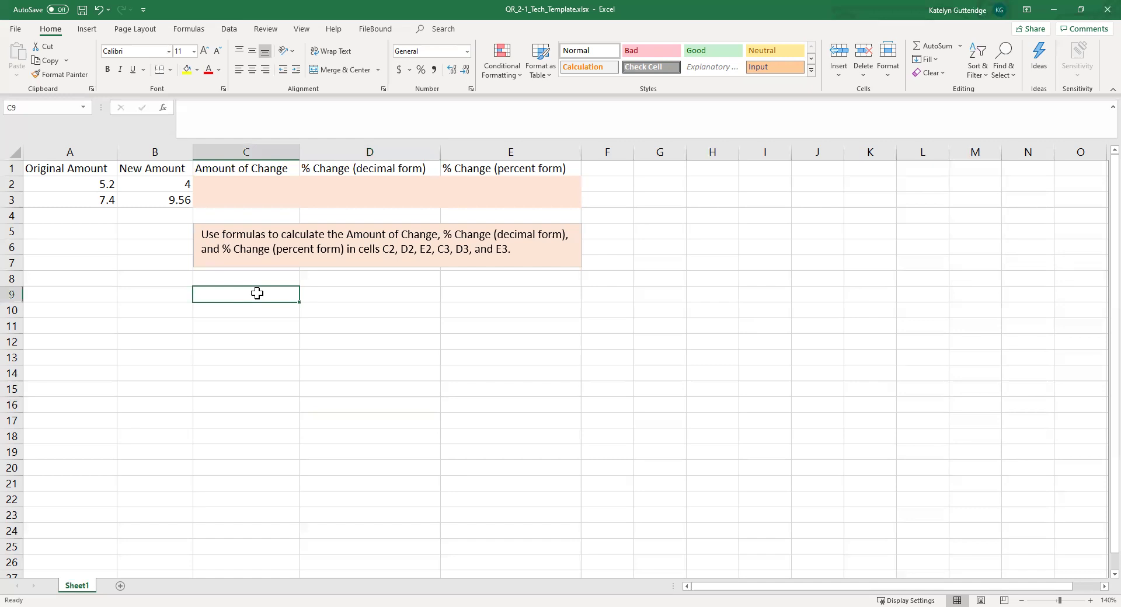
text(Amo)
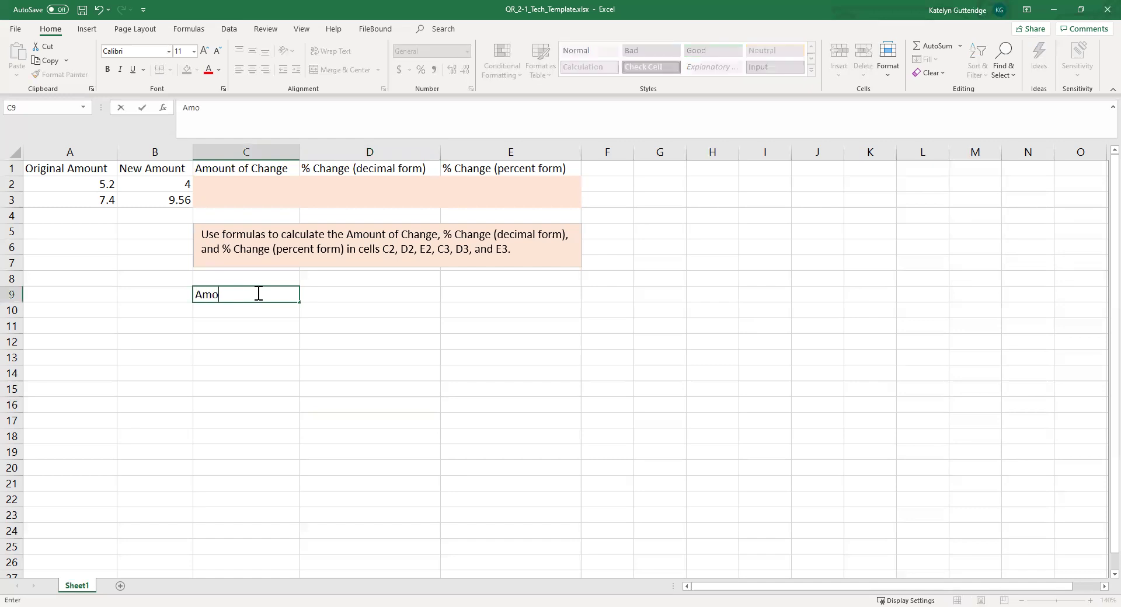
text(unt of Change)
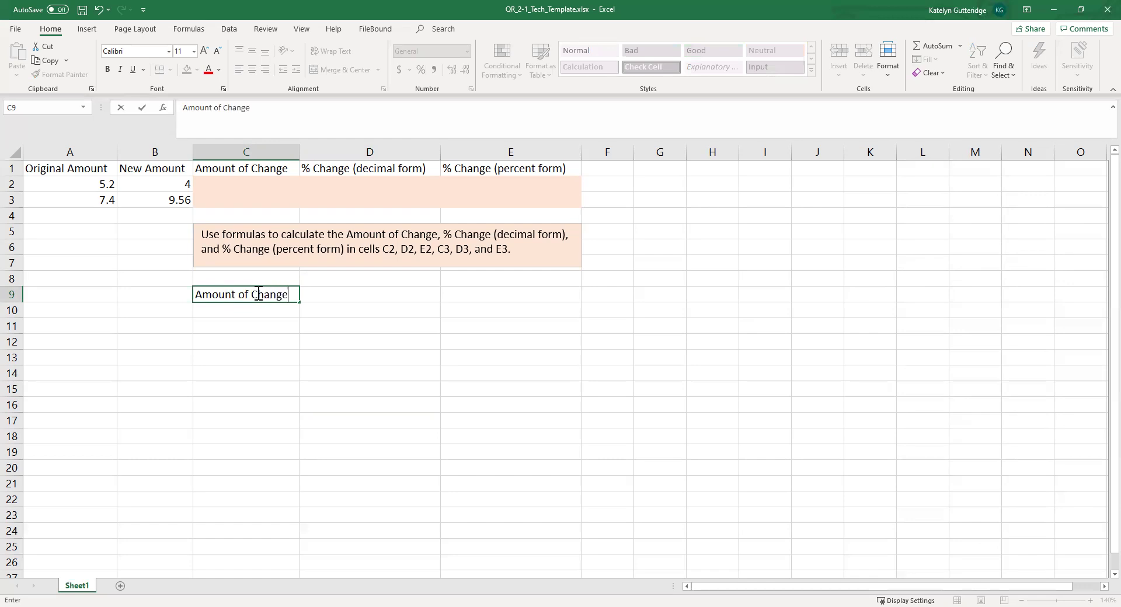
text( = New Amount - )
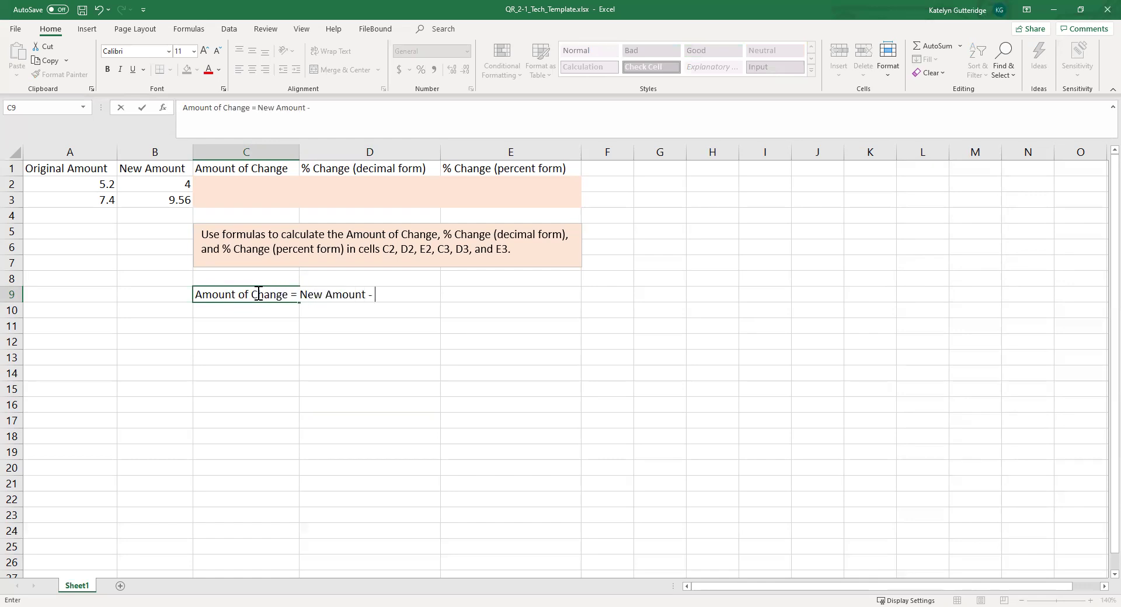
text(Original Amount)
key(Return)
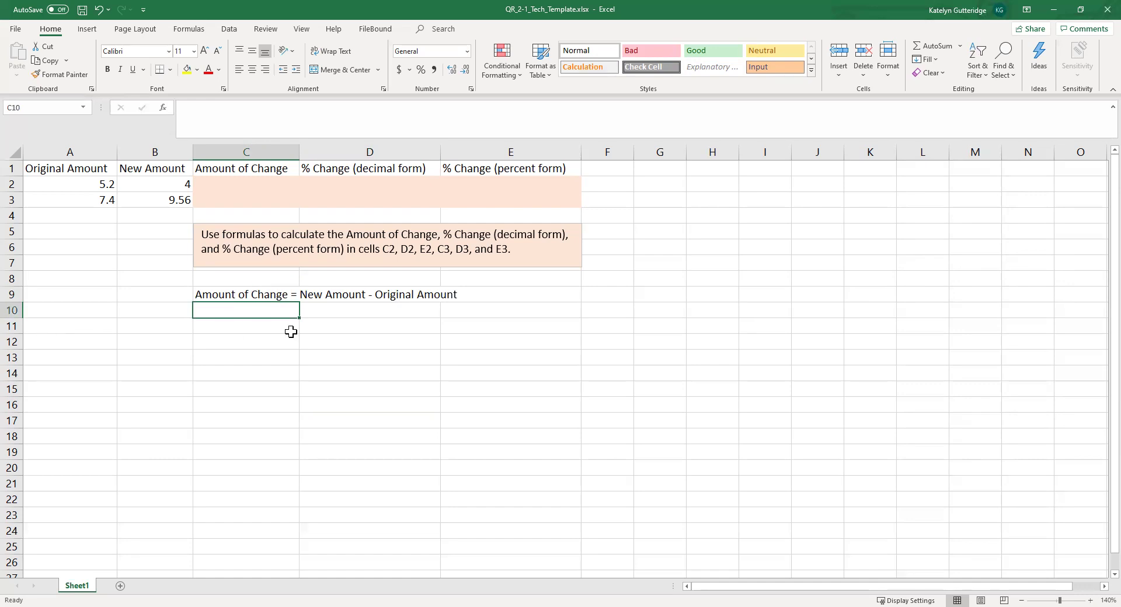
click(272, 329)
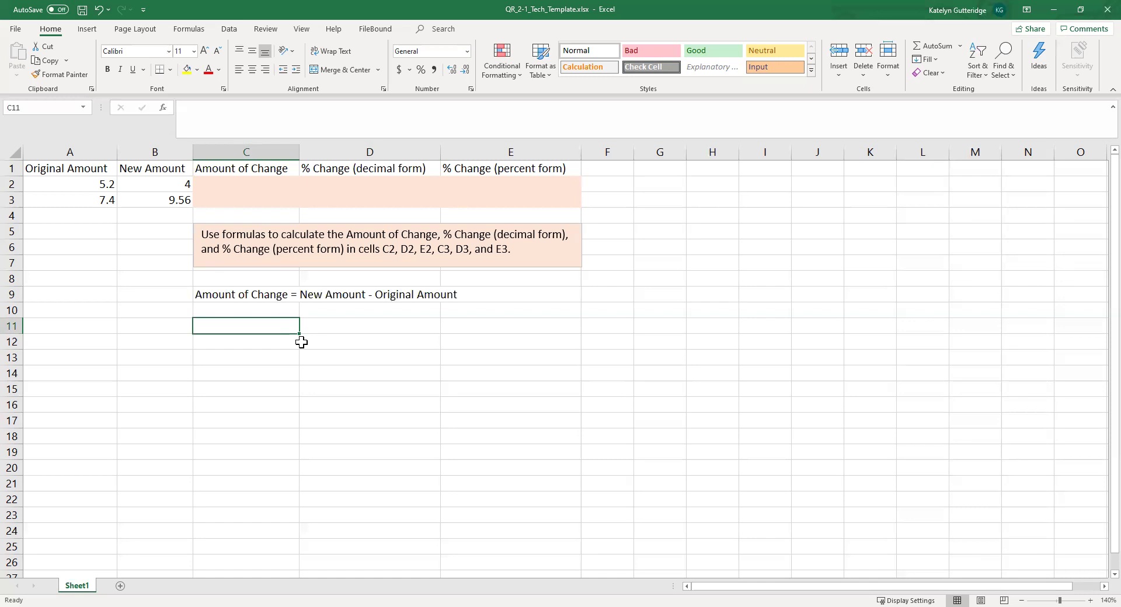
- Enter '% Change = (Amount of Change)/(Original Amount)' in C11, correcting a typo
text(% Chnag)
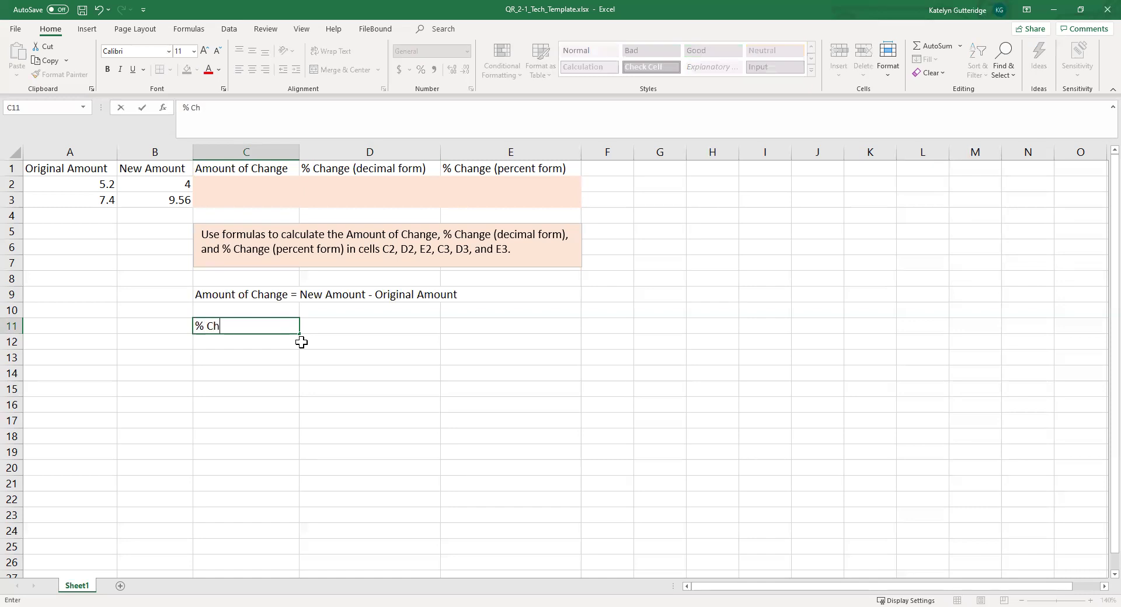
key(BackSpace)
key(BackSpace)
key(BackSpace)
text(ange = (Amou)
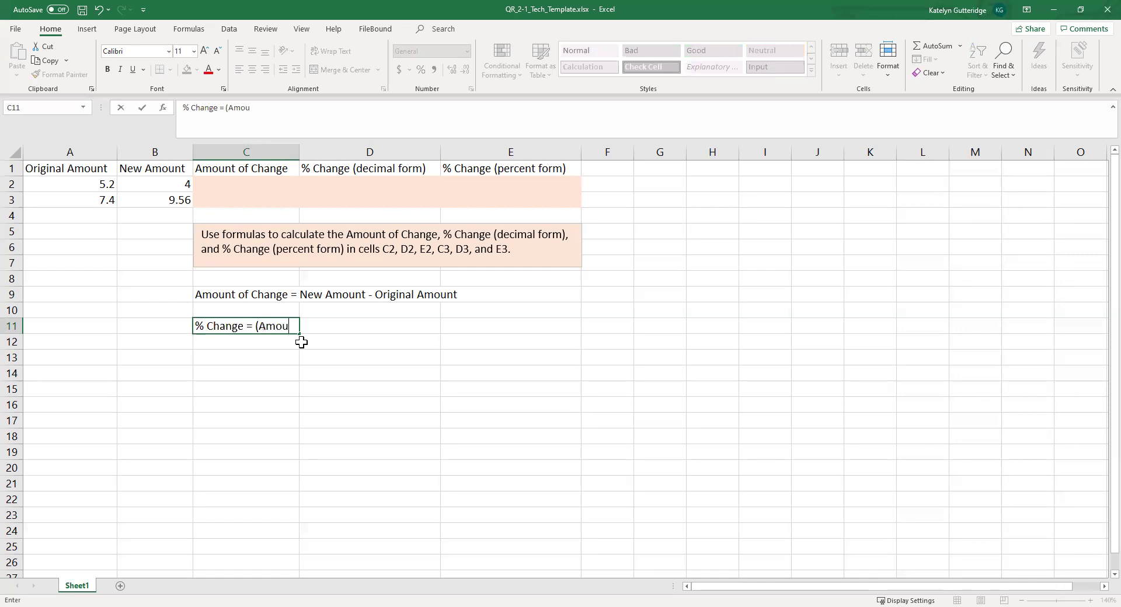
text(nt of Change)/()
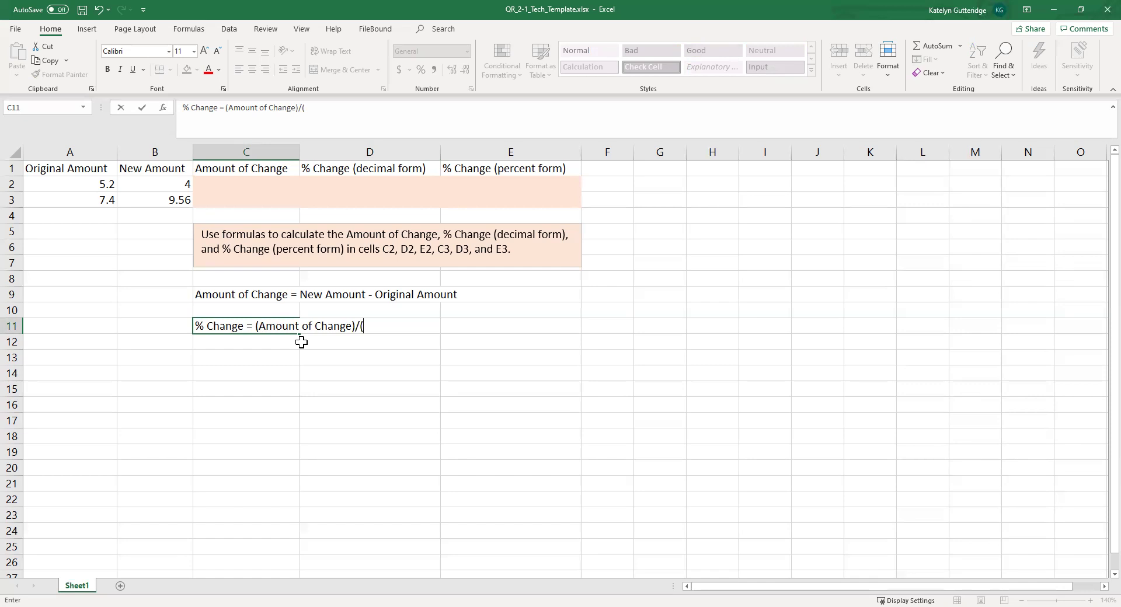
text(Original Amount))
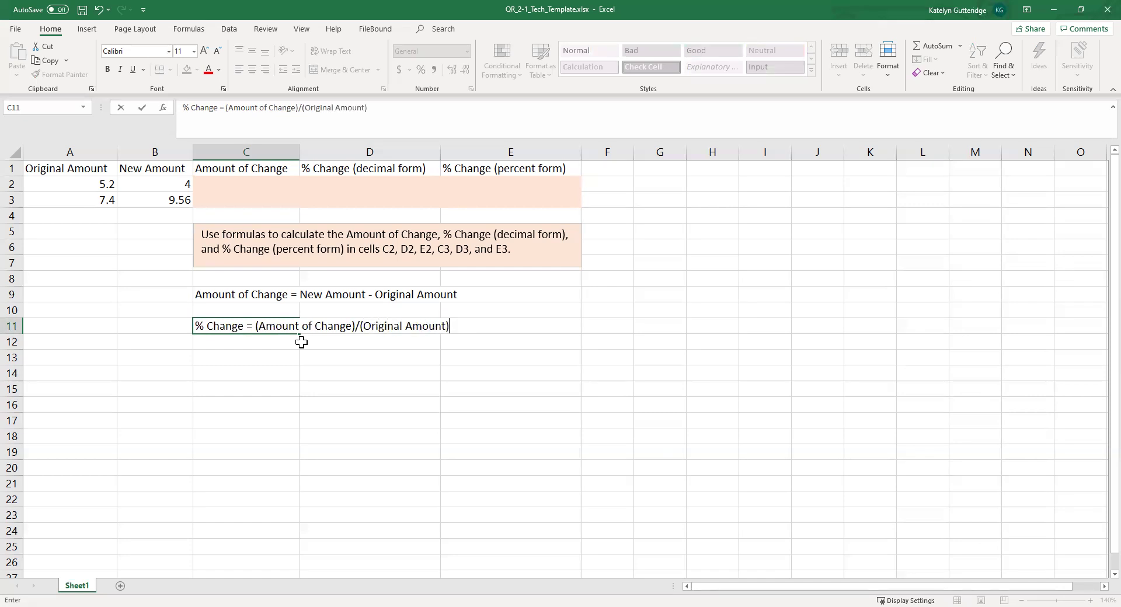
key(Return)
key(Return)
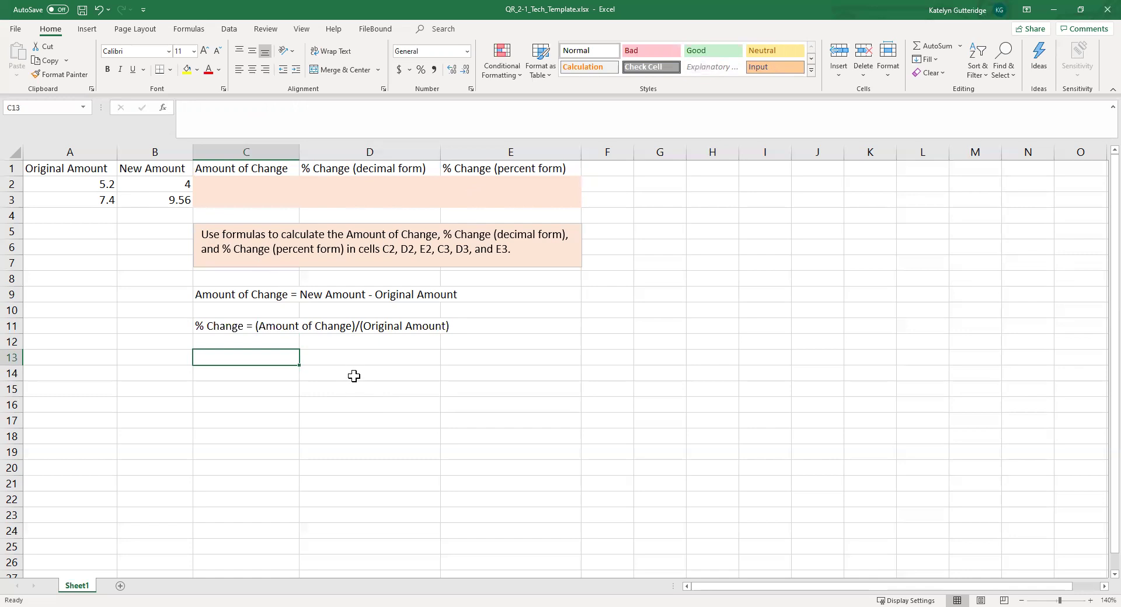
drag(52, 184, 144, 204)
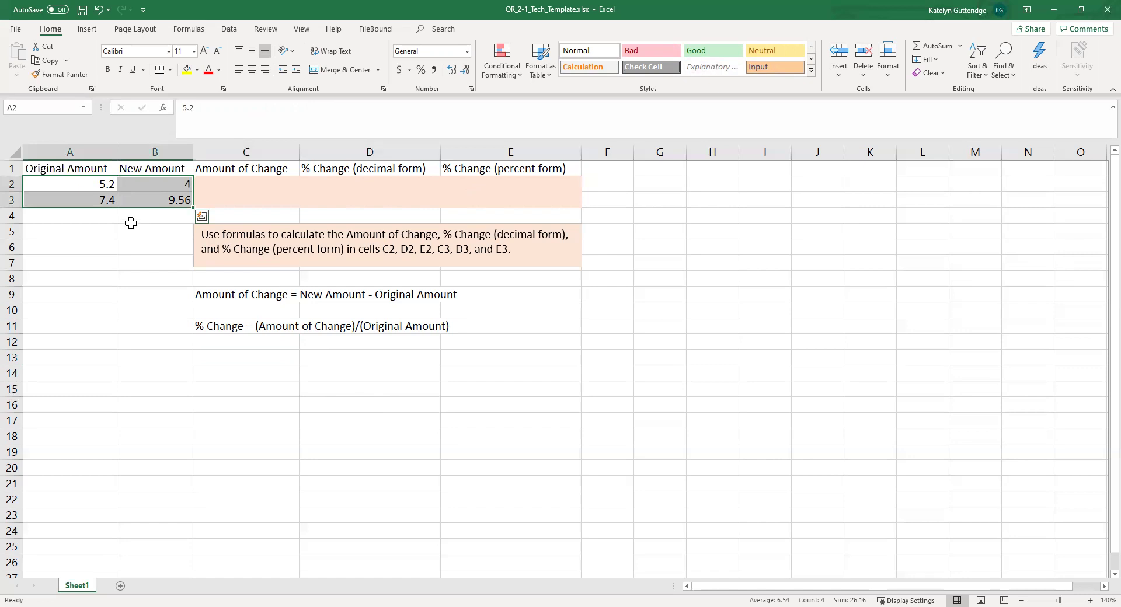
click(131, 224)
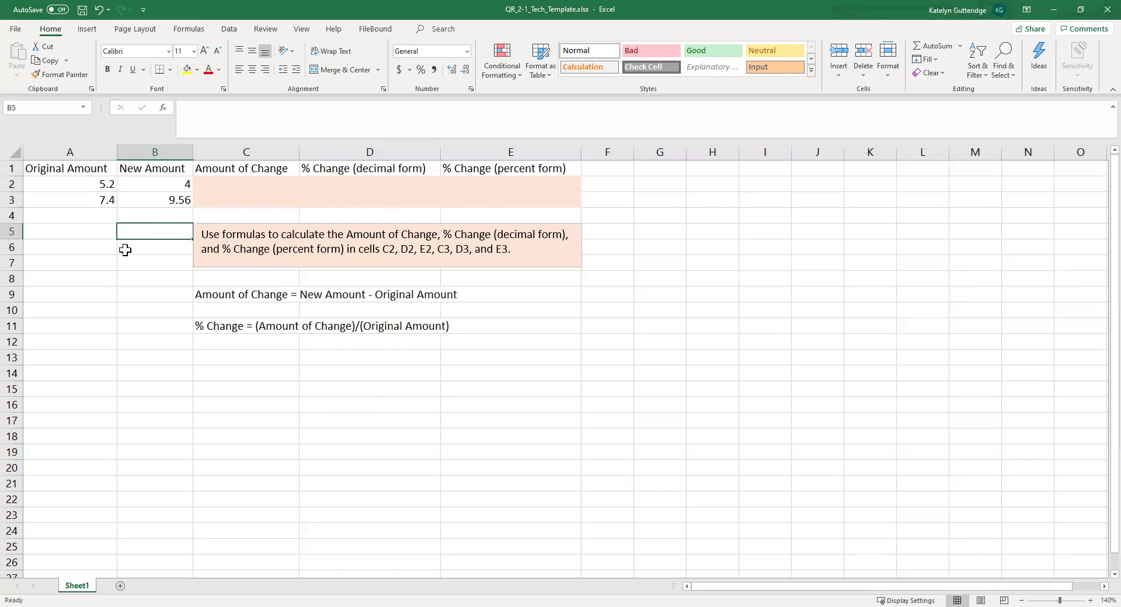
click(240, 185)
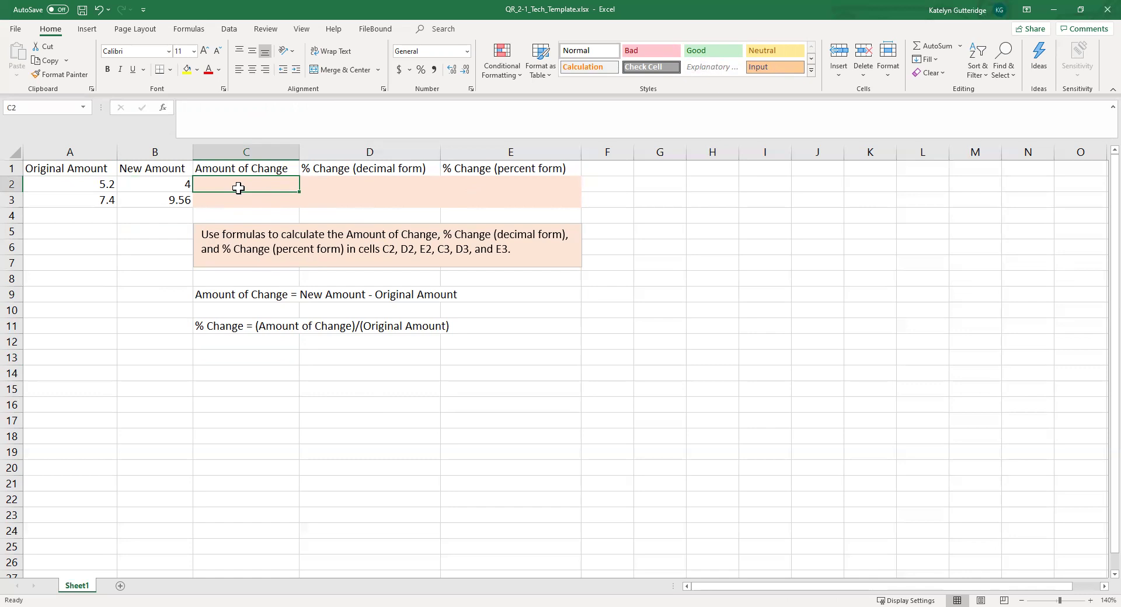
- Enter =B2-A2 in C2 to get -1.2, then recheck the formula
text(=)
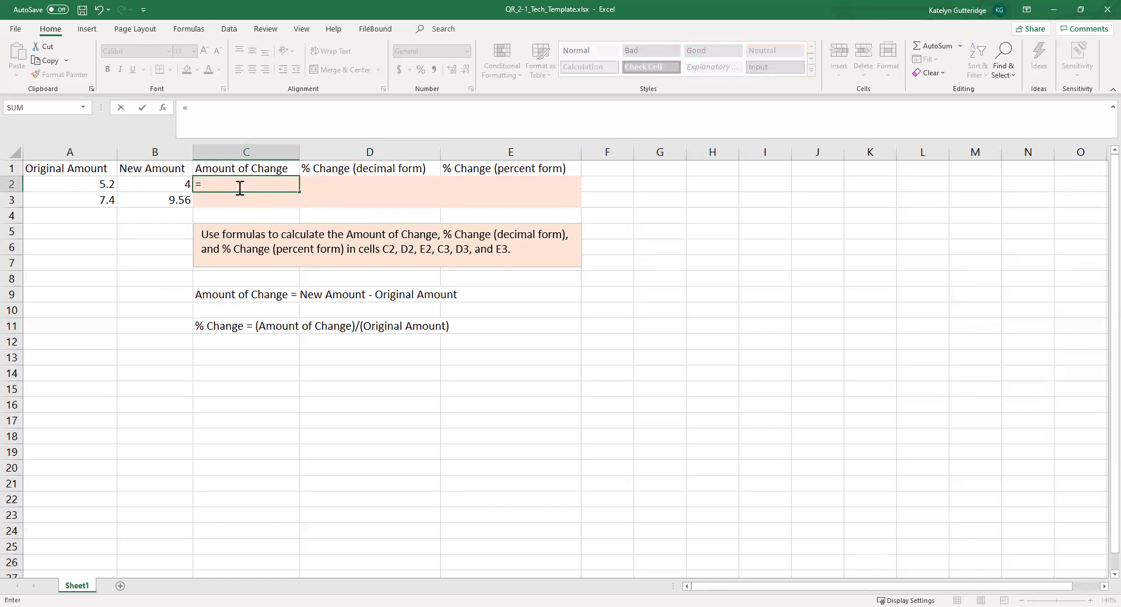
click(135, 182)
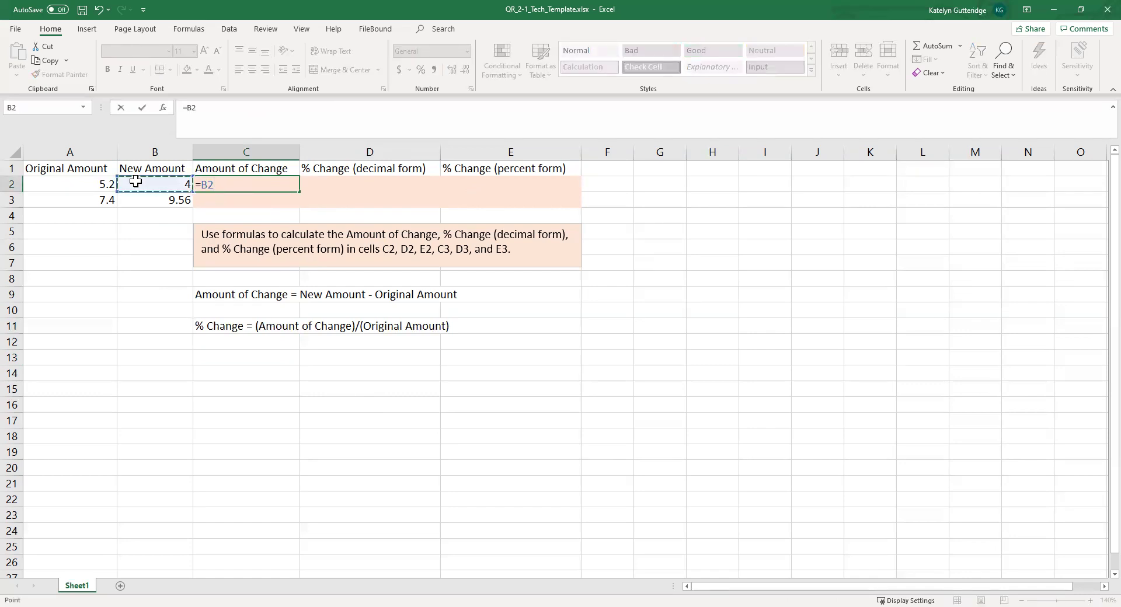
text(-)
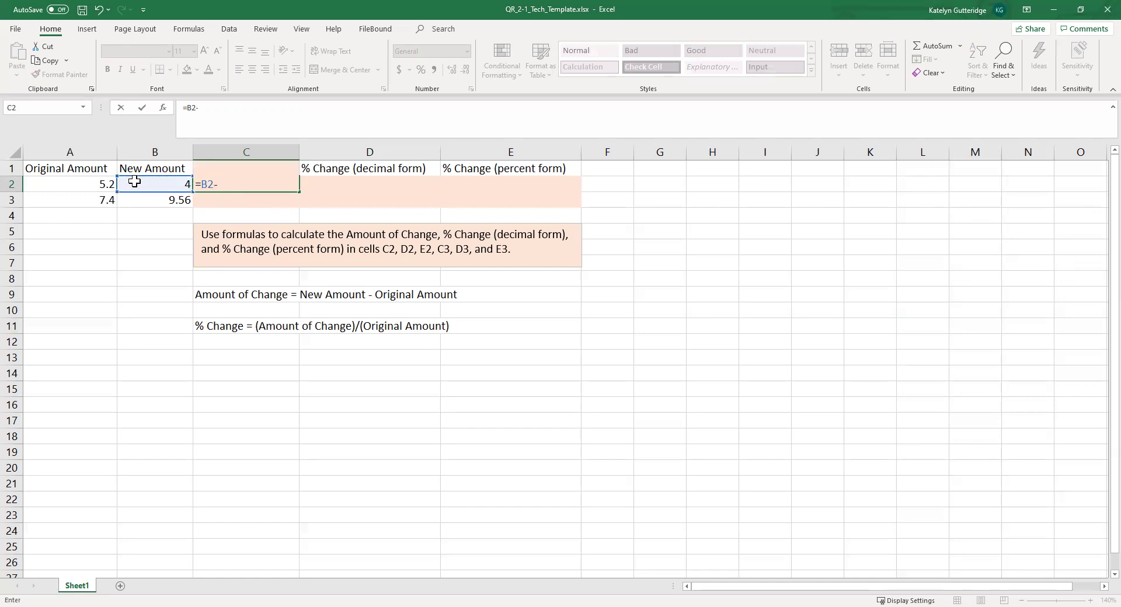
click(87, 186)
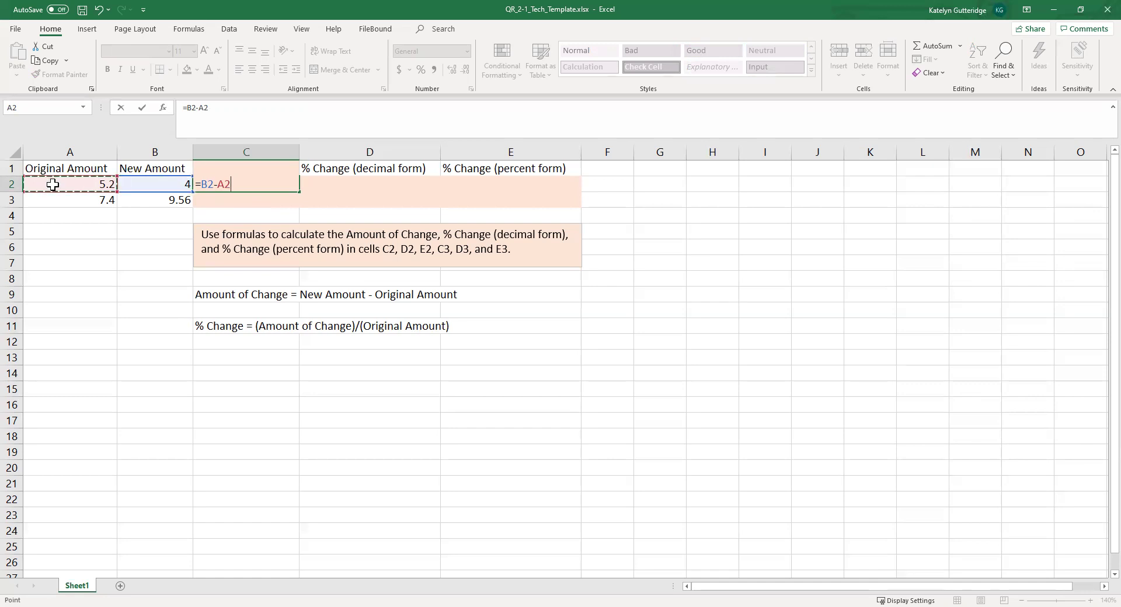
key(Return)
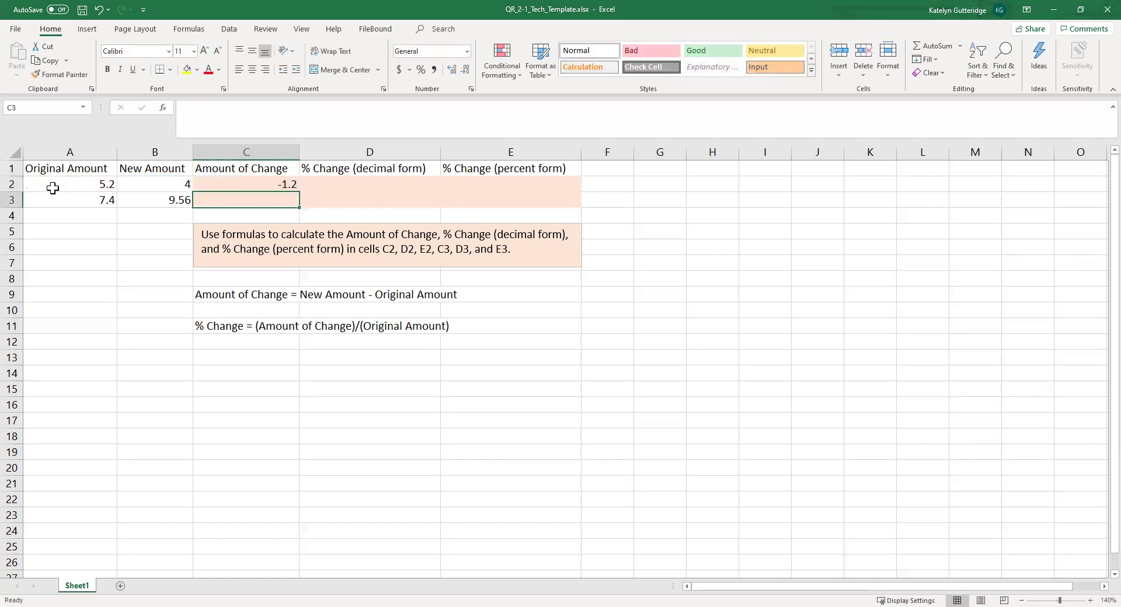
click(227, 183)
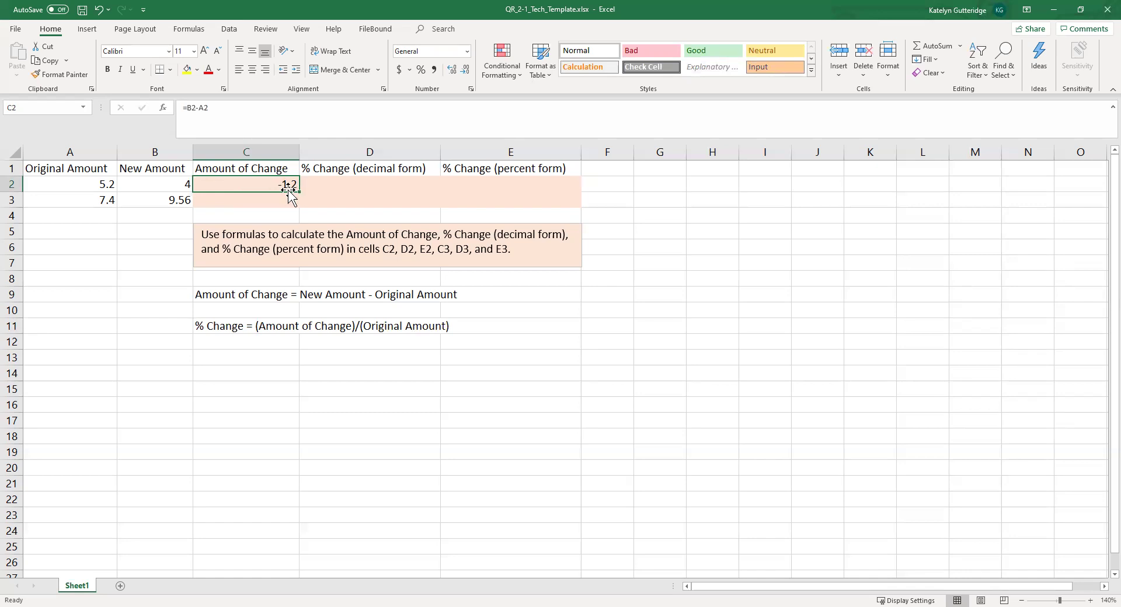
- Enter =B3-A3 in cell C3, returning 2.16
click(245, 203)
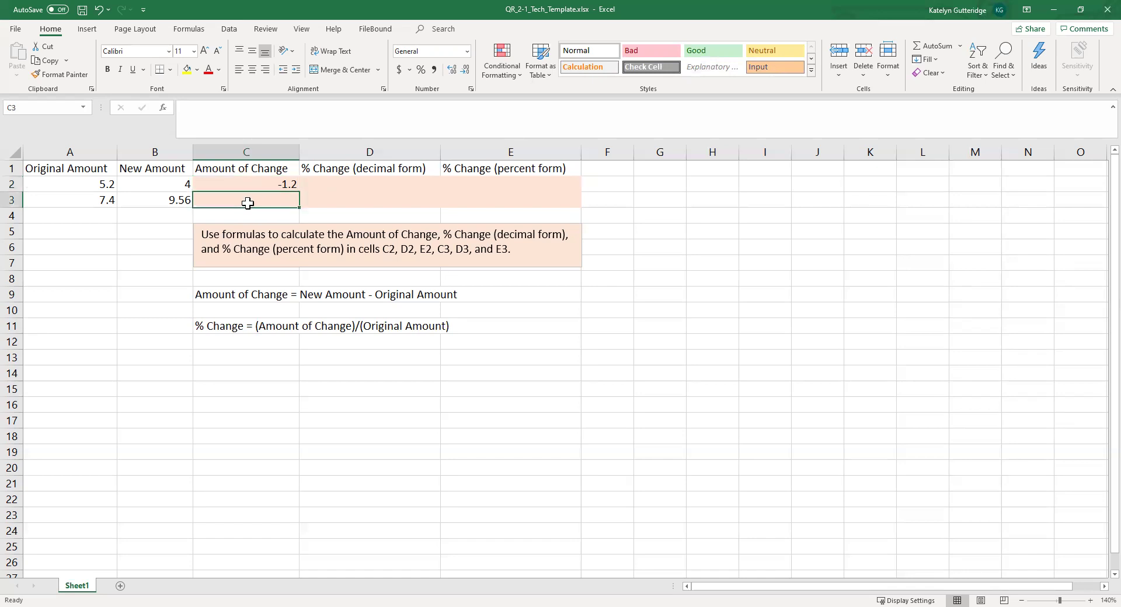
text(=)
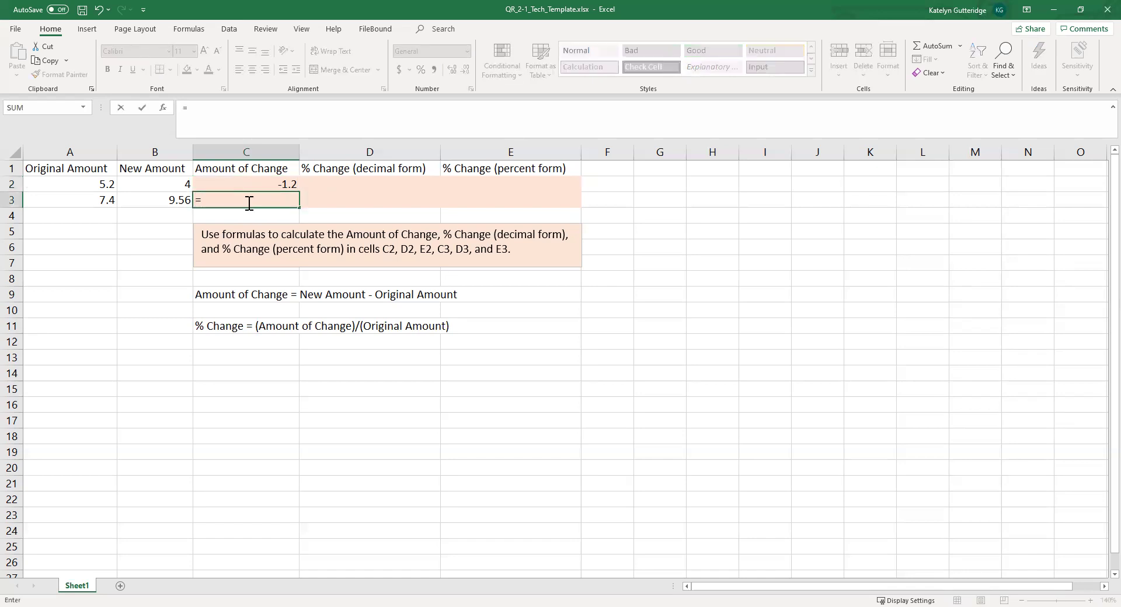
click(169, 202)
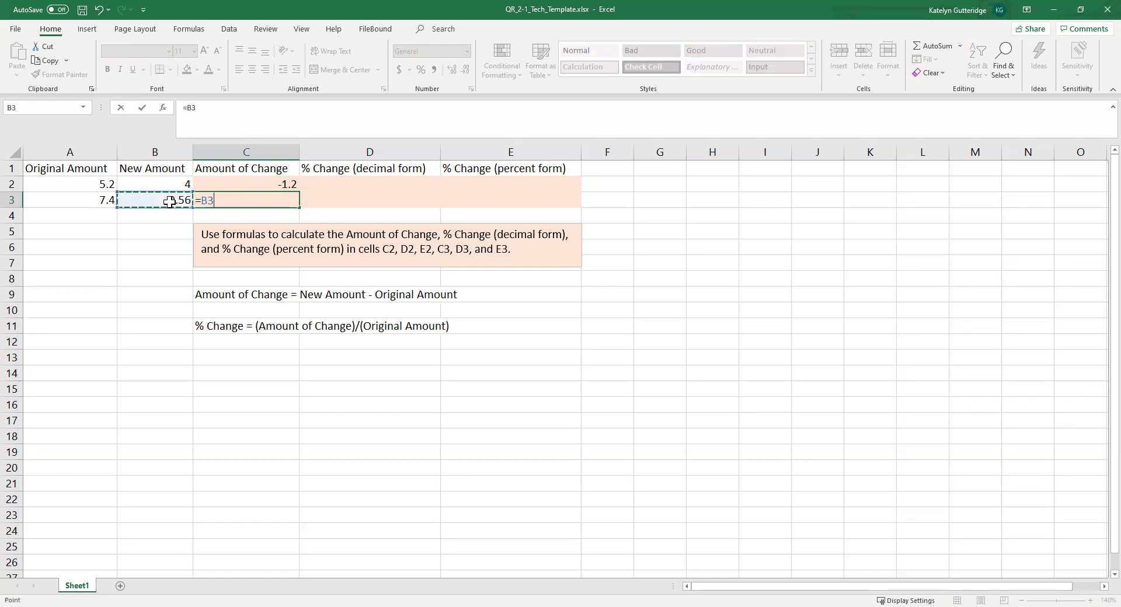
text(-)
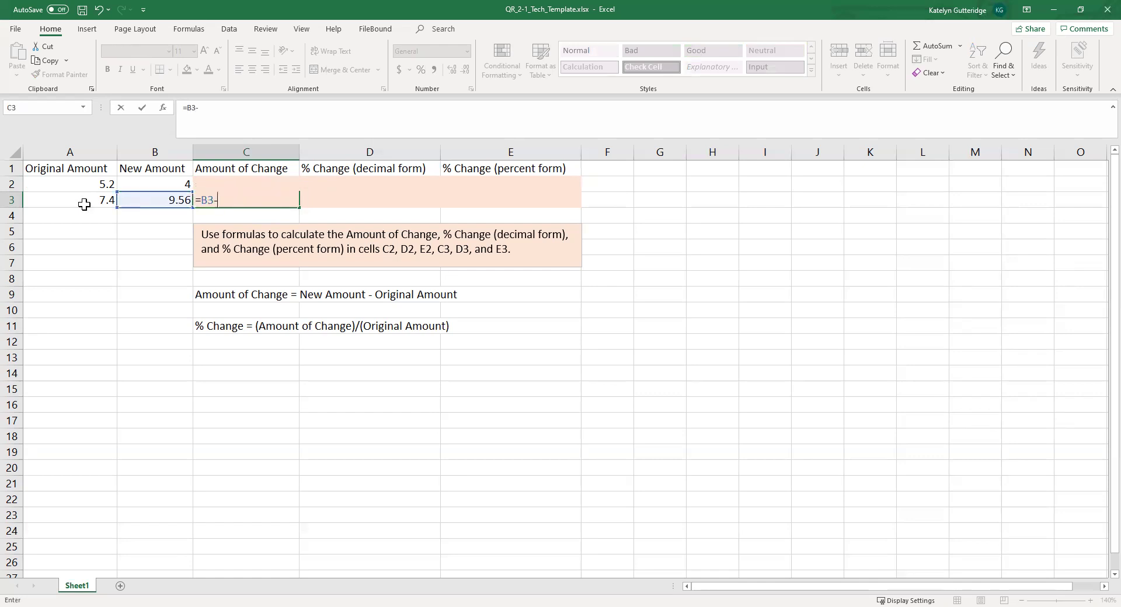
click(55, 199)
key(Return)
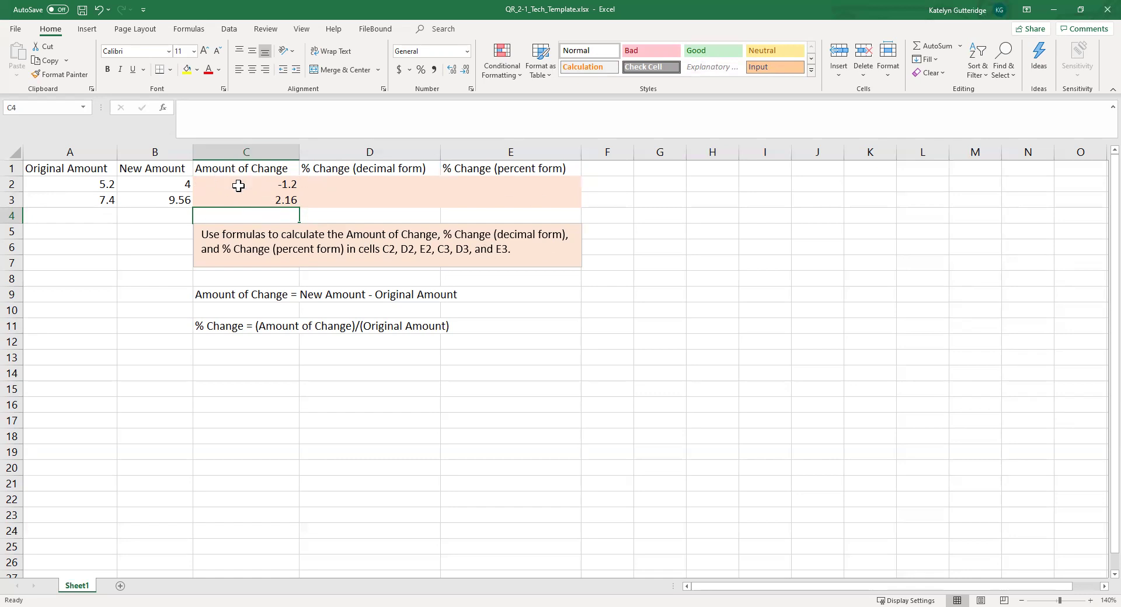
drag(240, 290, 399, 299)
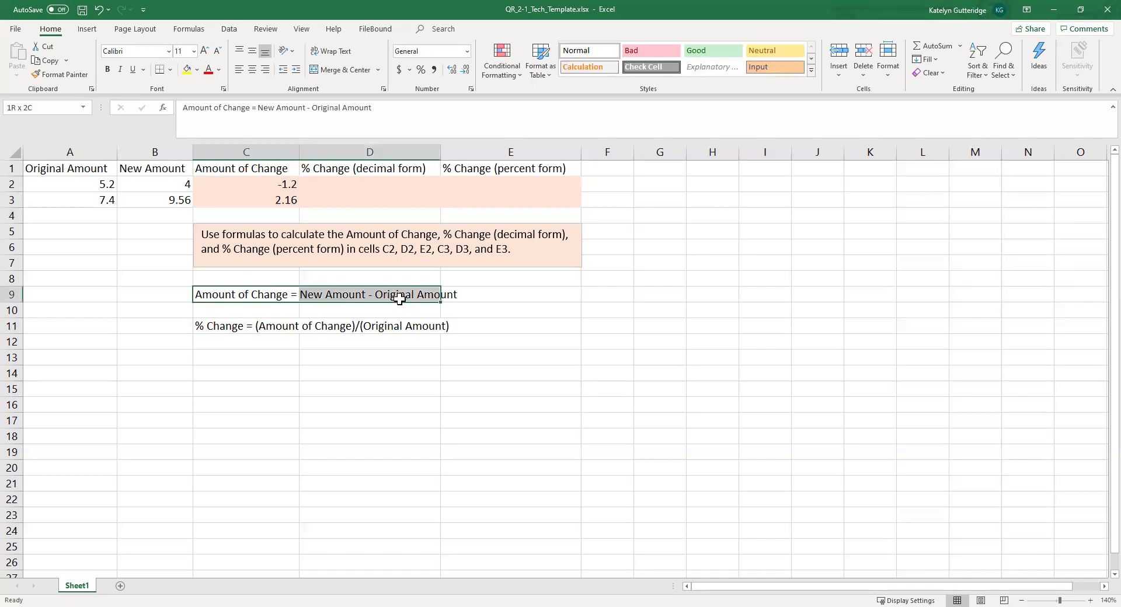
click(390, 389)
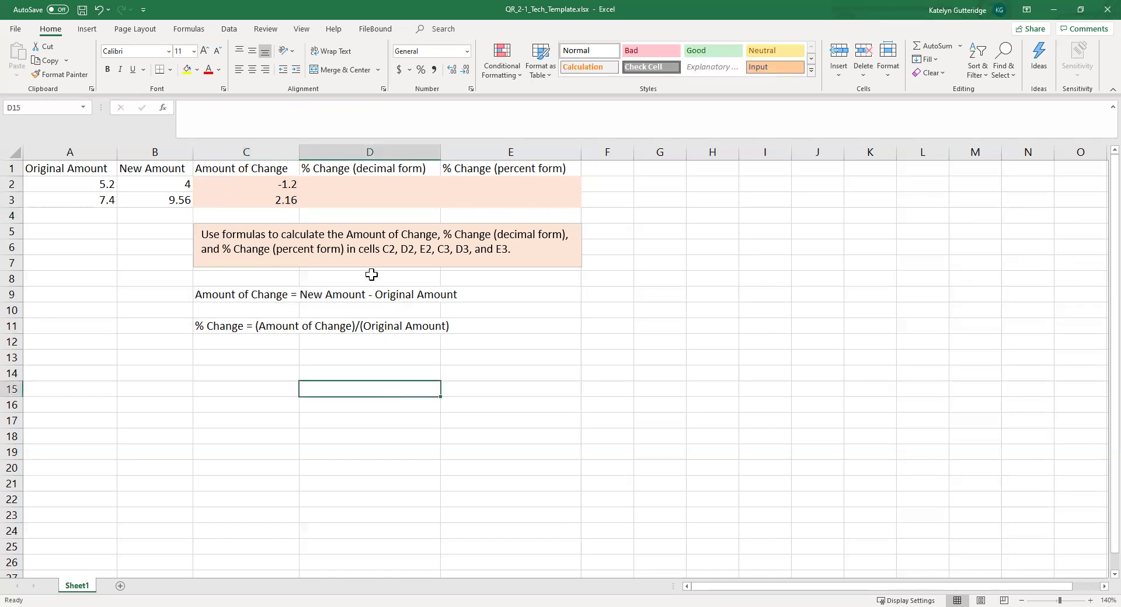
click(323, 182)
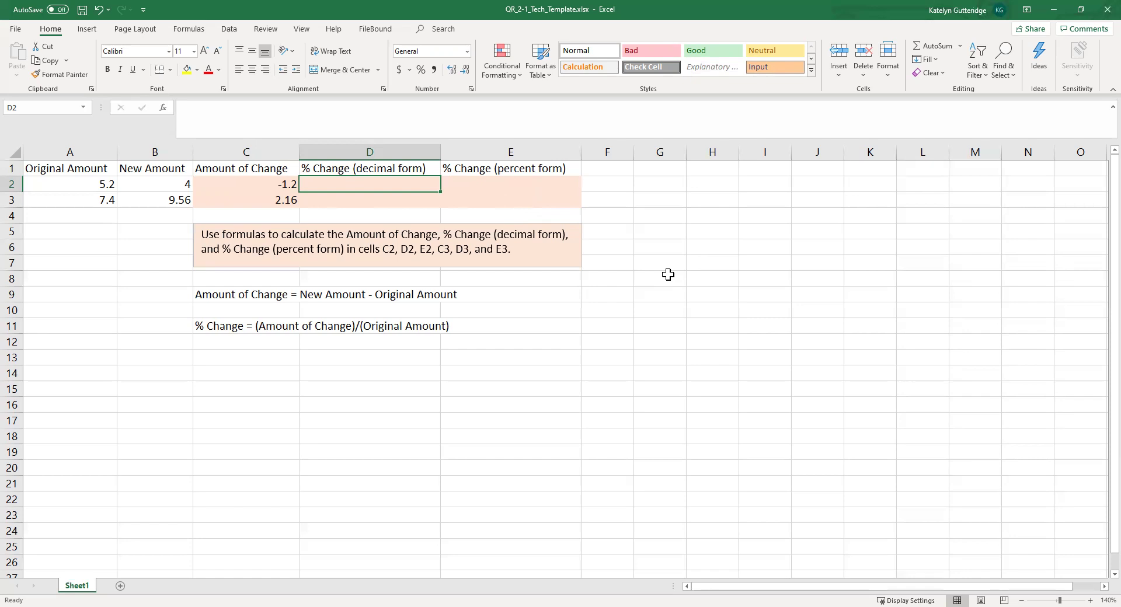
drag(250, 293, 427, 296)
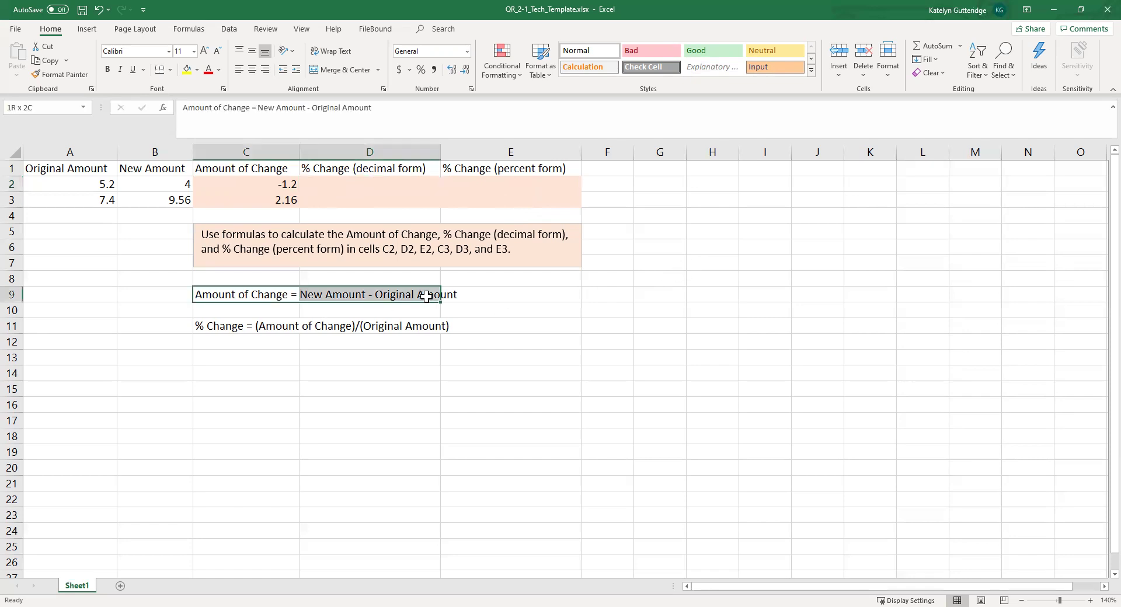
click(380, 356)
drag(219, 327, 394, 331)
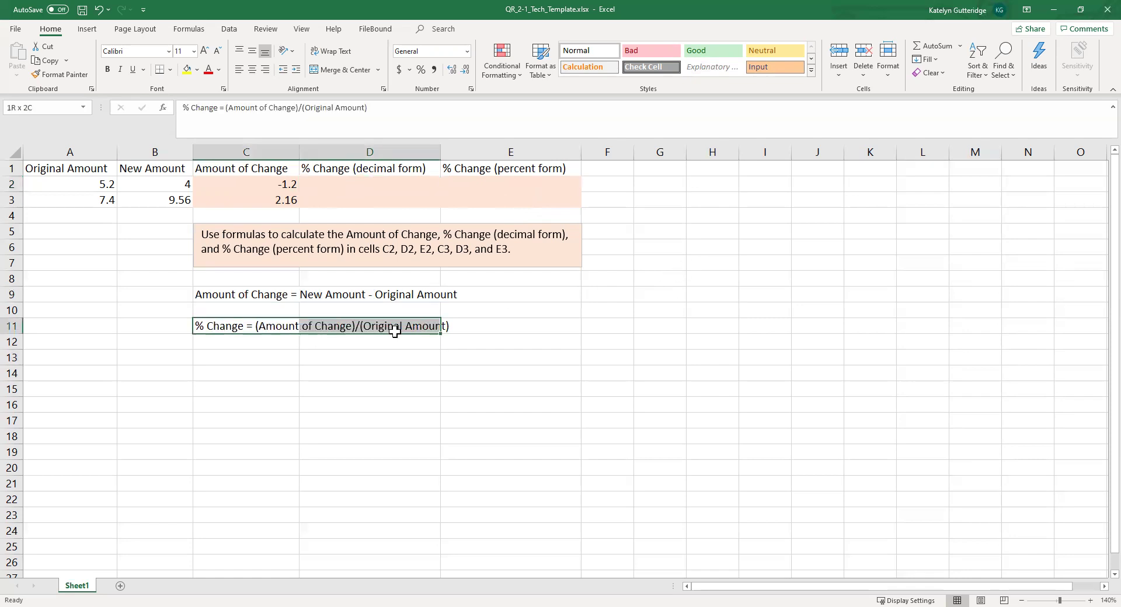
click(412, 391)
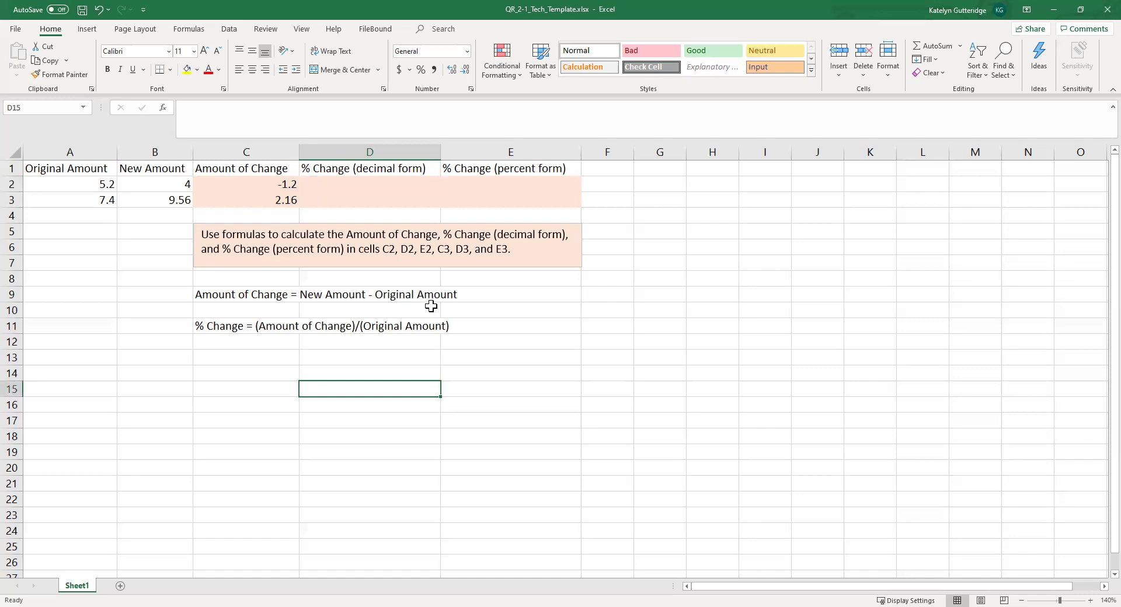
- Enter C2 divided by A2 in D2, with C2 in parentheses, returning -0.230769231
click(353, 183)
text(=)
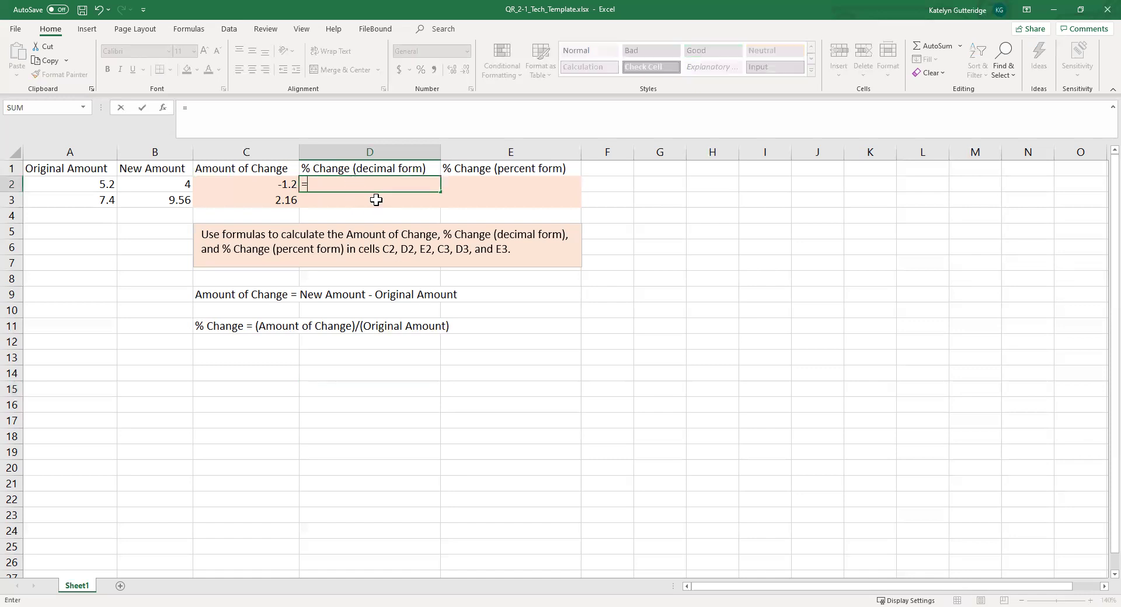
click(246, 185)
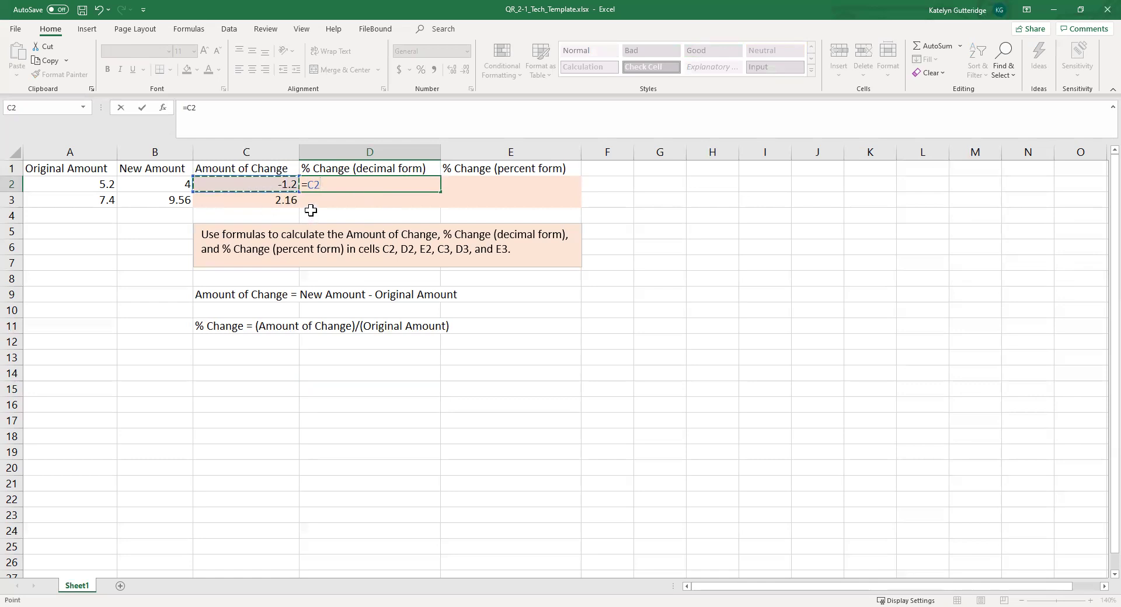
text(/)
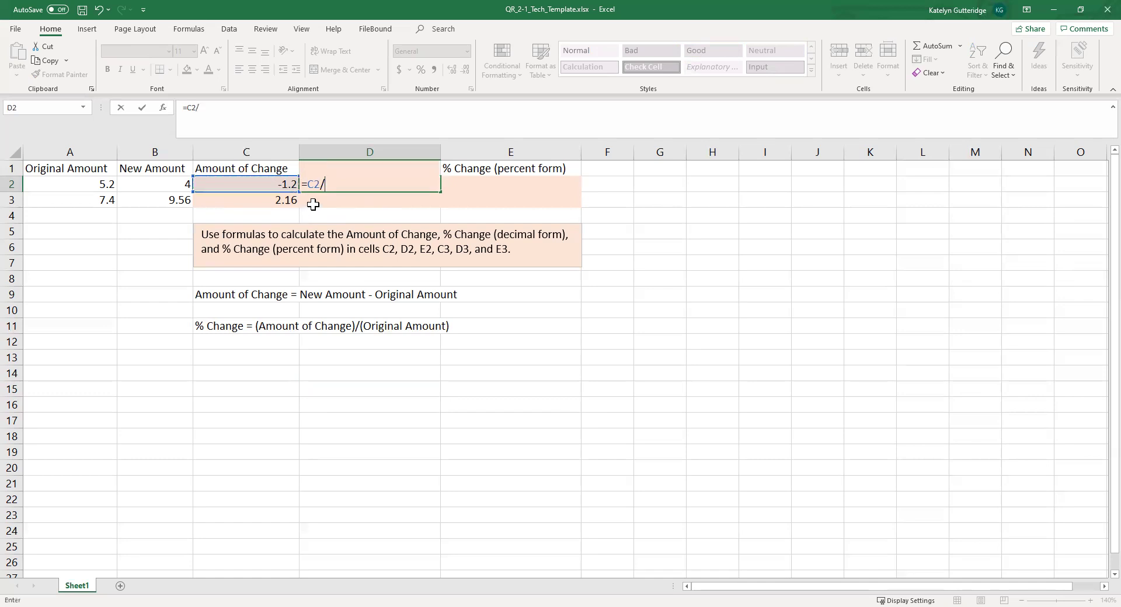
click(93, 187)
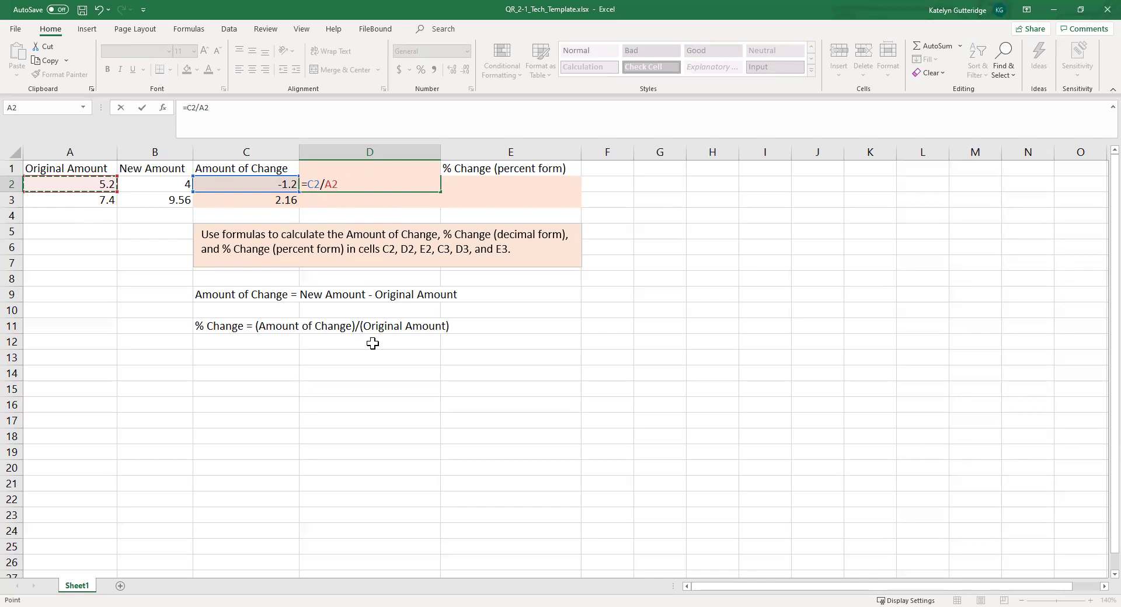
click(187, 111)
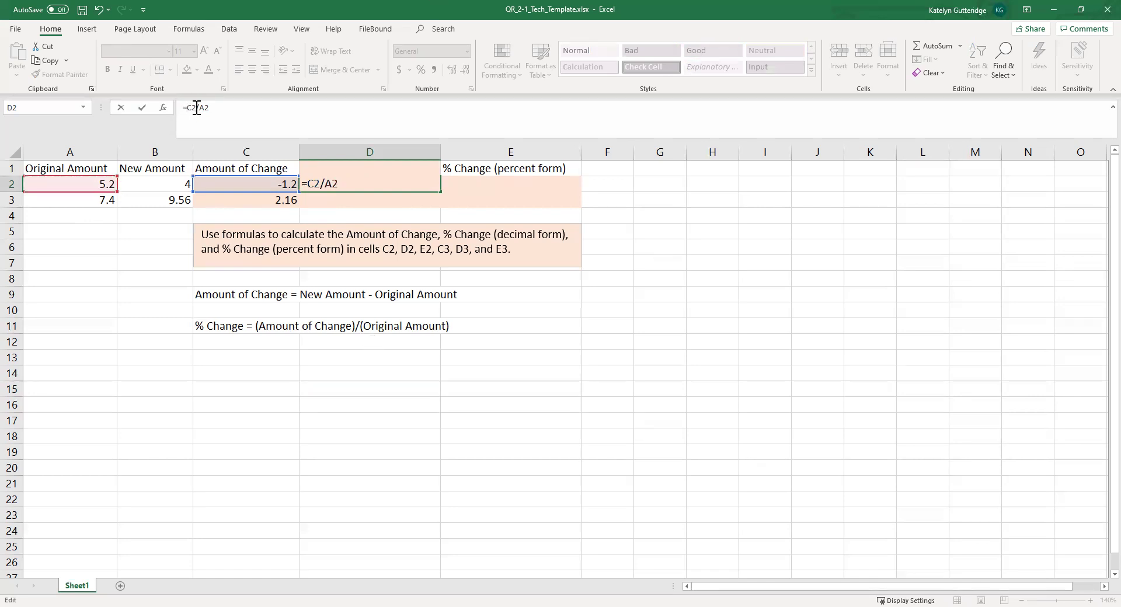
text(()
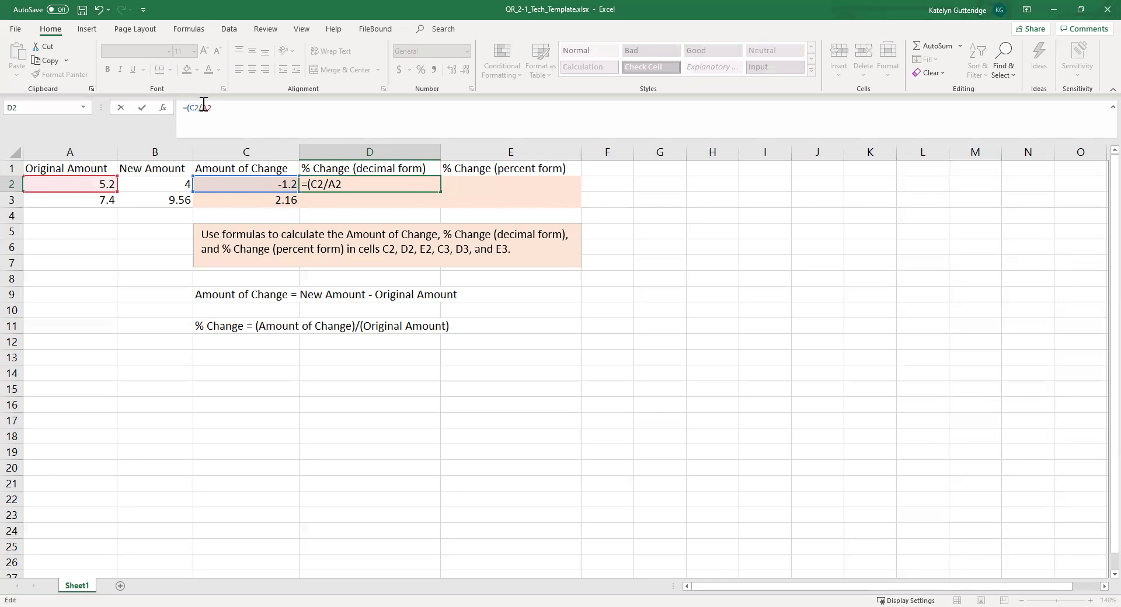
text())
key(Return)
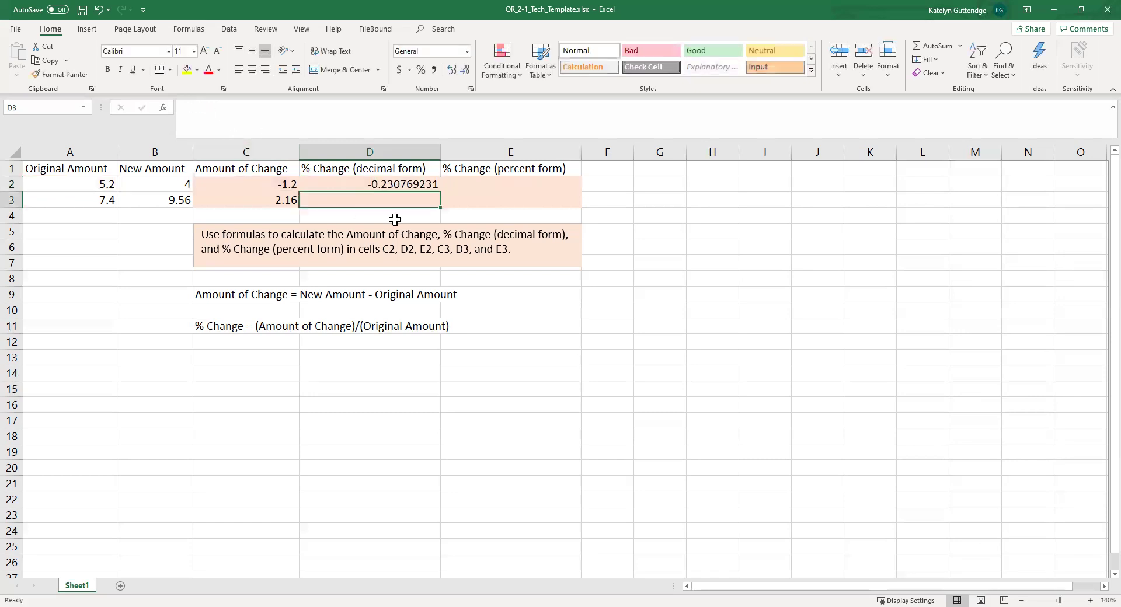
- Enter =C3/A3 in D3 for 0.291891892, then select C2:D3 to review the results
text(=)
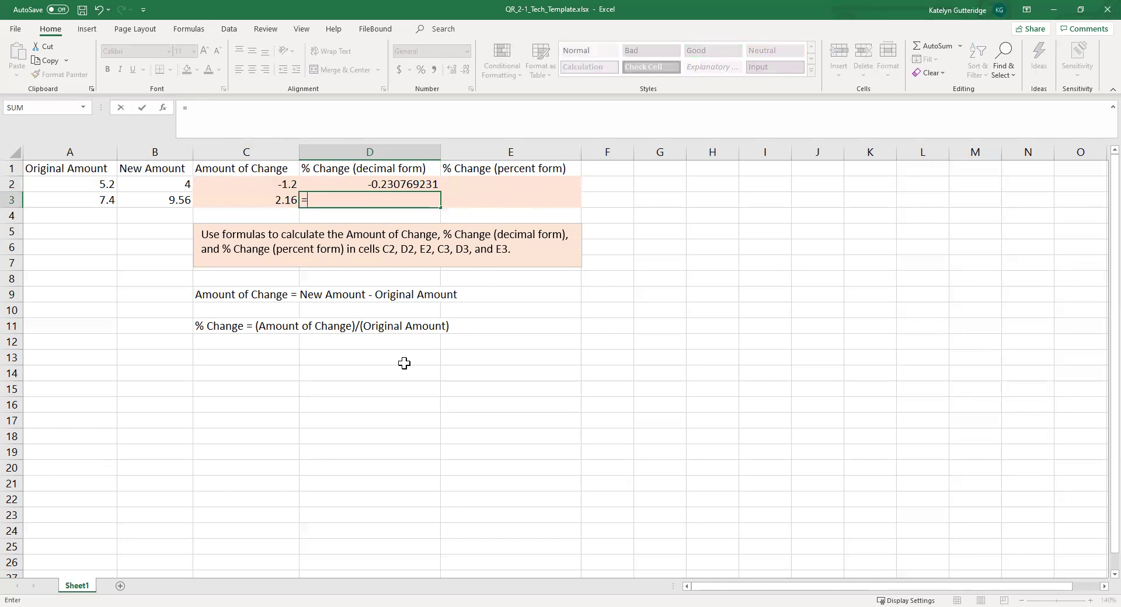
click(228, 200)
text(/)
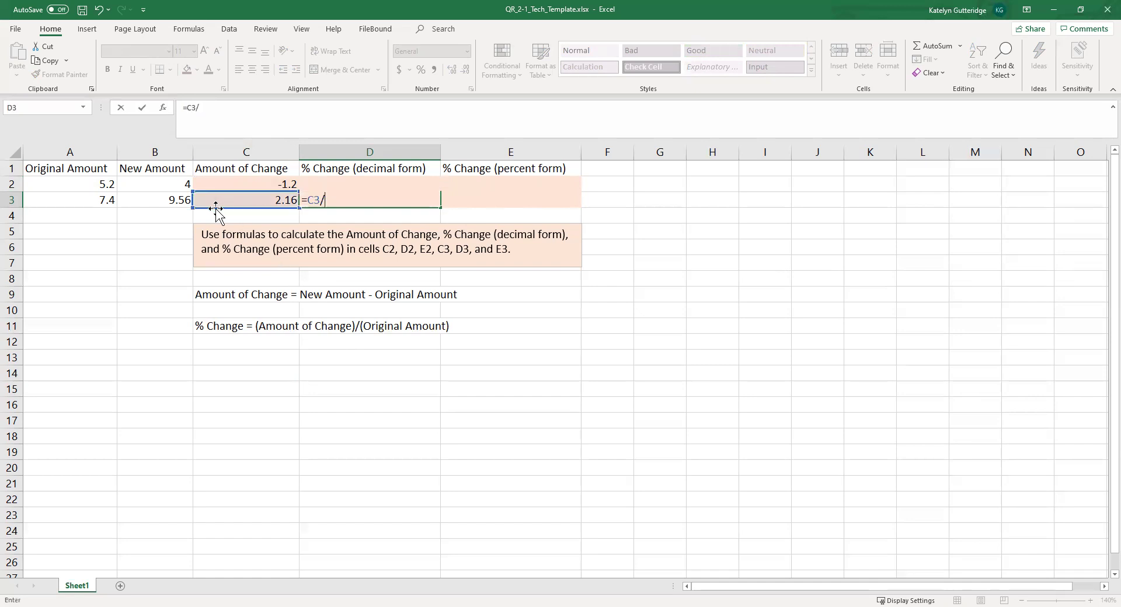
click(96, 201)
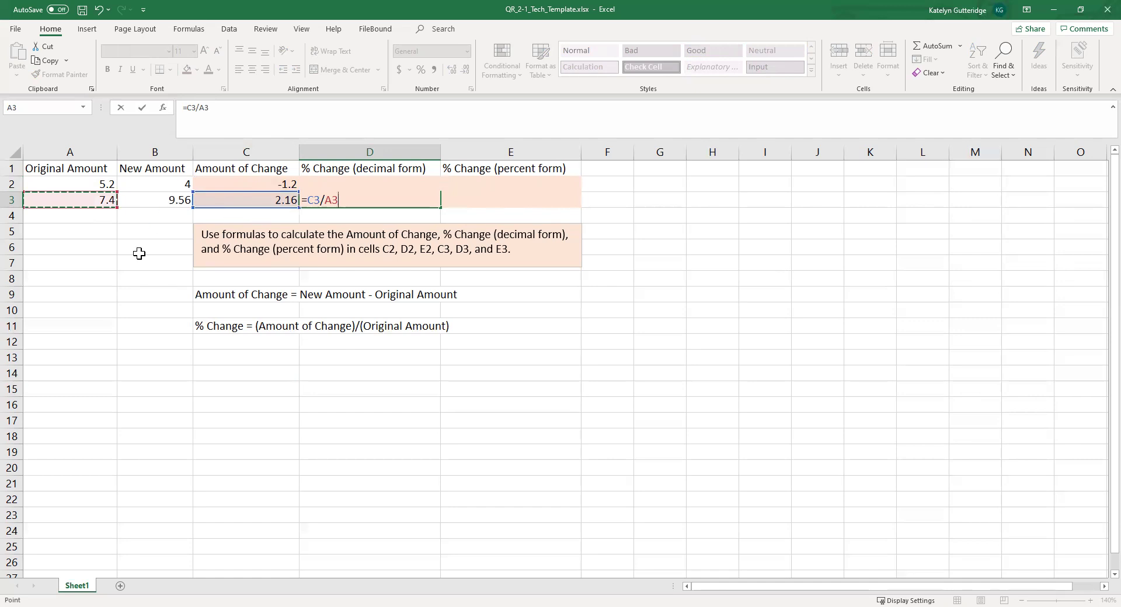
key(Return)
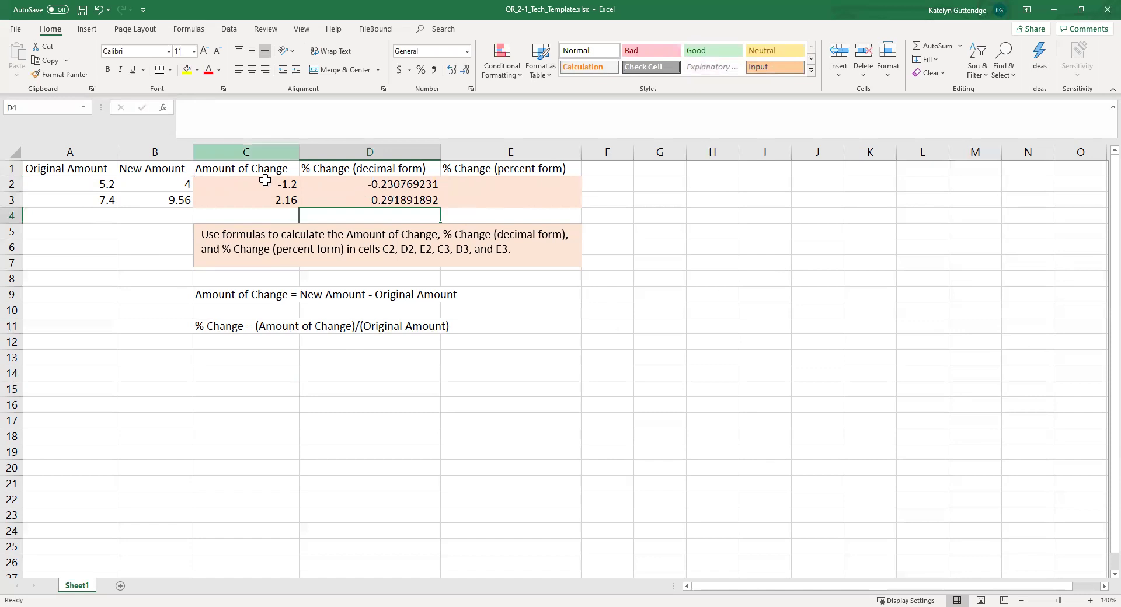
drag(241, 187, 357, 187)
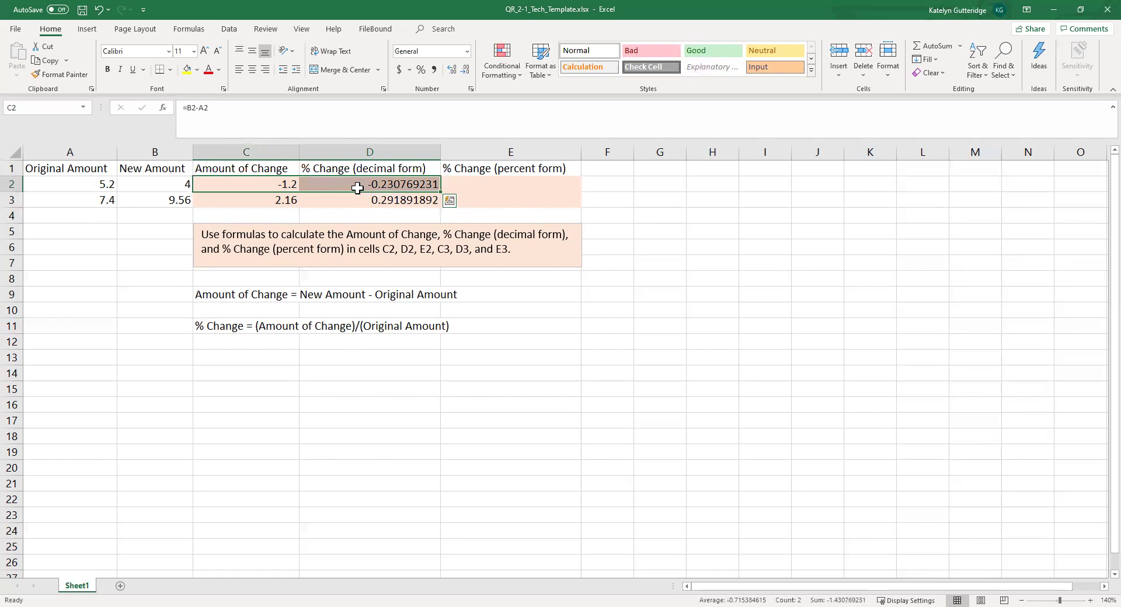
drag(248, 202, 339, 205)
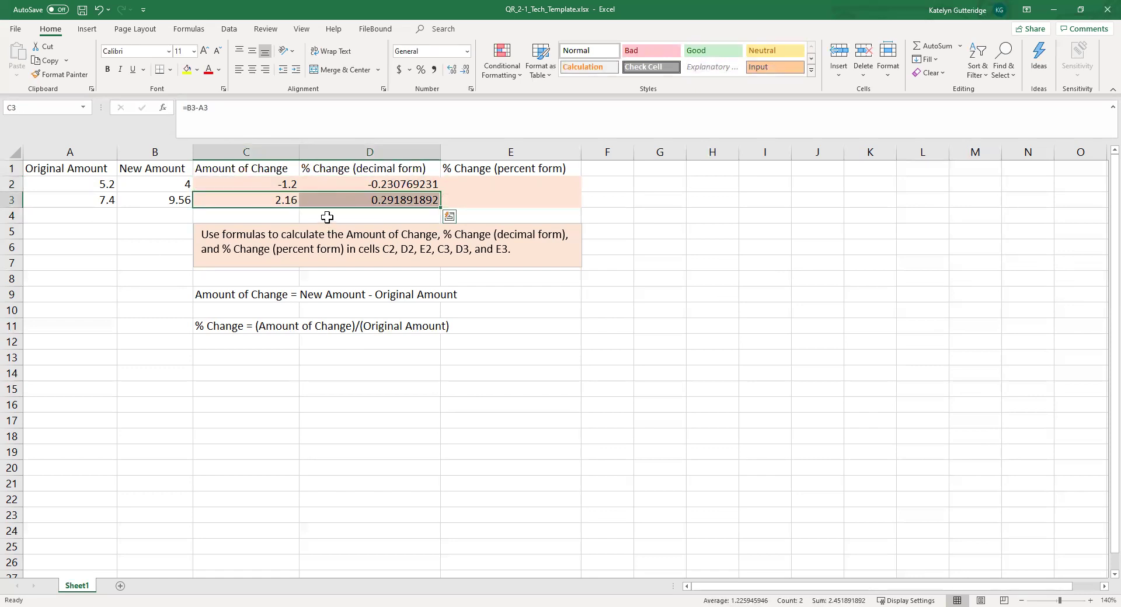